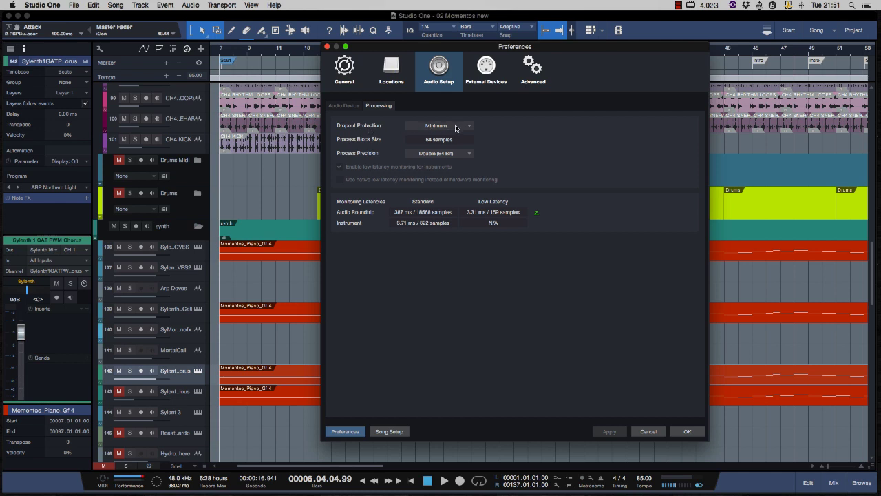
Compare the monitoring latencies with dropout protection at Maximum and at Minimum, leave it at Minimum and close the preferences.
{"action": "left_click", "coordinate": [456, 126]}
{"action": "key", "text": "Escape"}
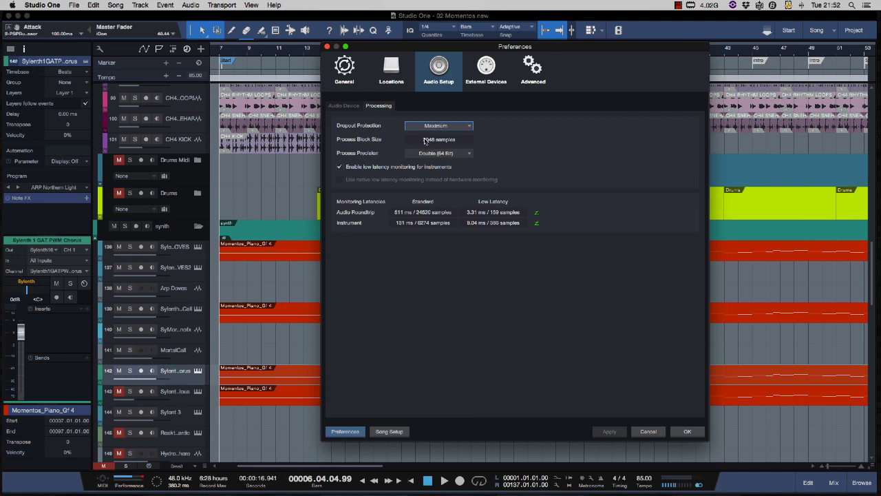
{"action": "left_click", "coordinate": [425, 141]}
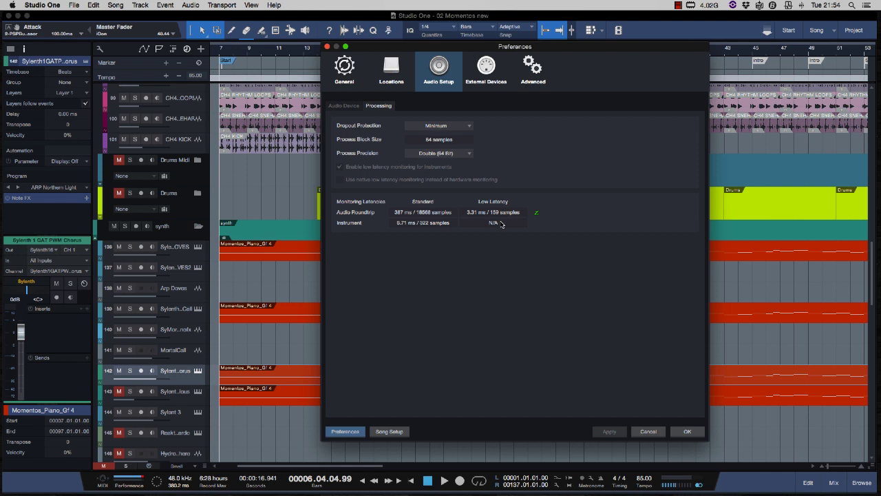
{"action": "key", "text": "Return"}
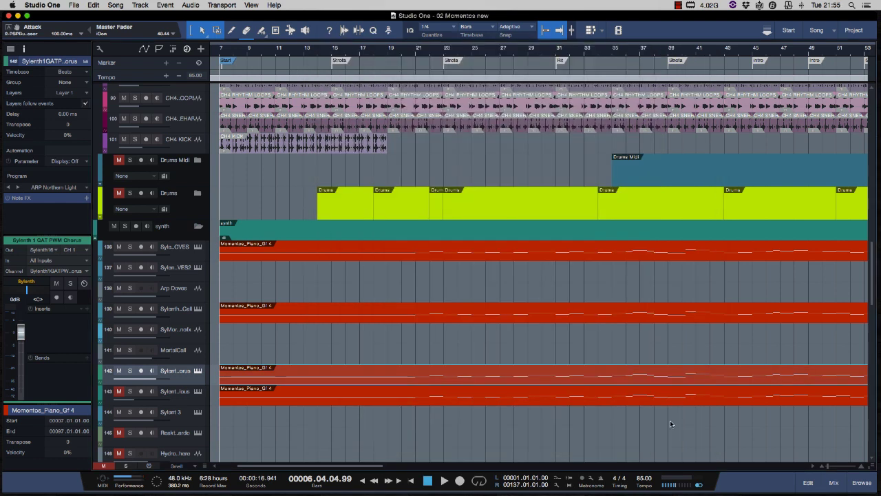
Show the mixer, lower the Piano channel's volume to about -23.4 dB and undo that volume change.
{"action": "left_click", "coordinate": [834, 483]}
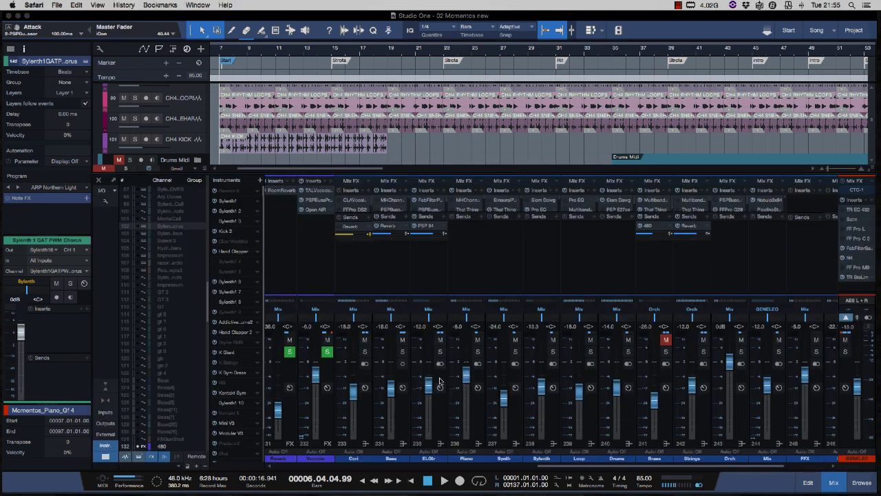
{"action": "left_click_drag", "start_coordinate": [466, 375], "coordinate": [467, 404]}
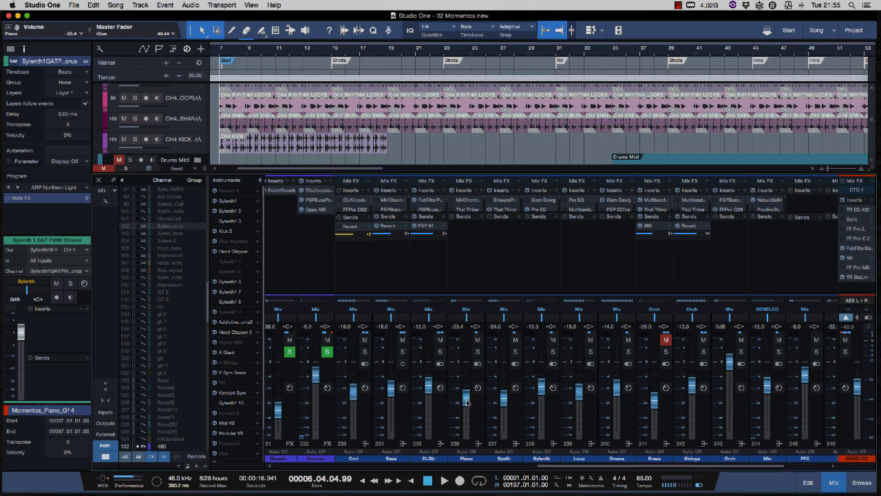
{"action": "left_click", "coordinate": [74, 5]}
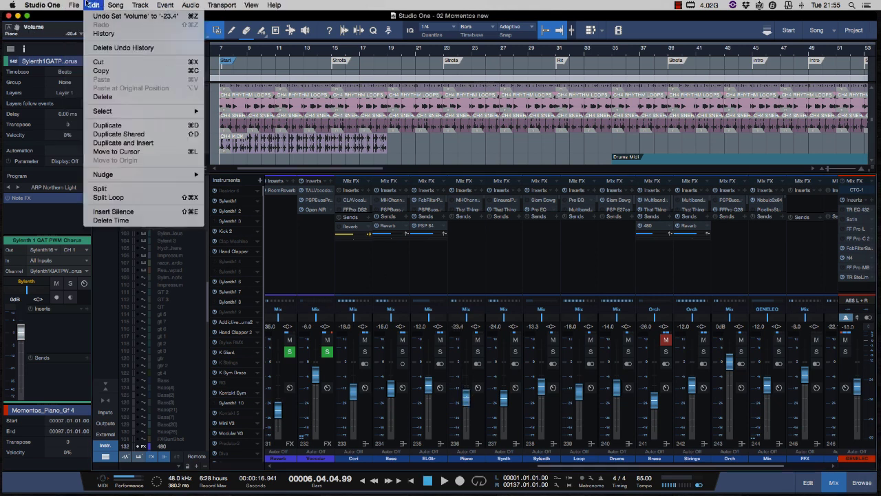
{"action": "left_click", "coordinate": [95, 17]}
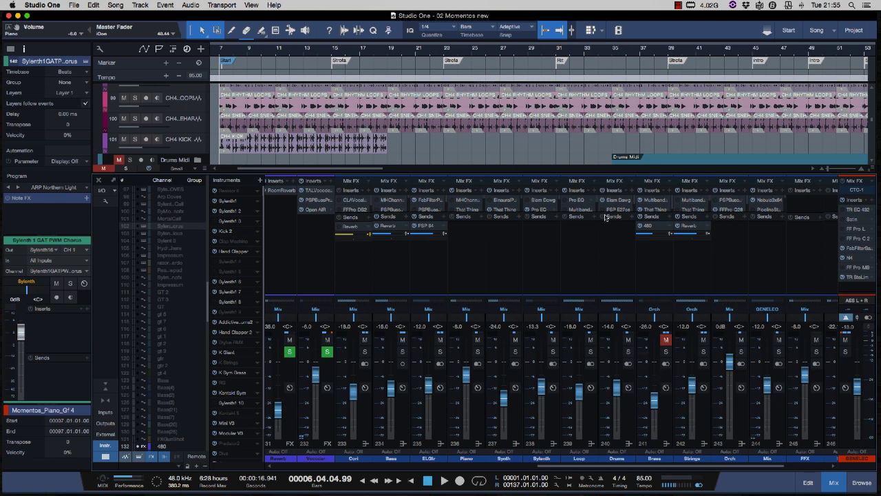
Enlarge the mixer area and bypass the PSPMaster insert on the Loop channel.
{"action": "left_click_drag", "start_coordinate": [587, 160], "coordinate": [587, 109]}
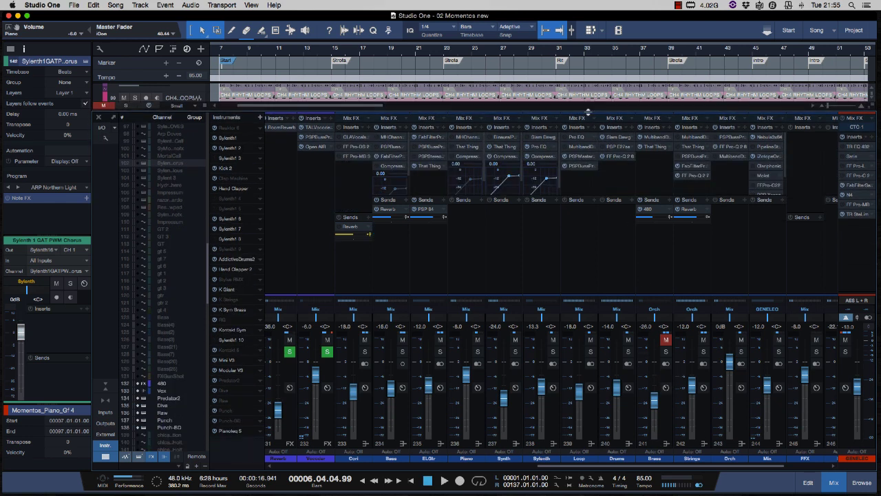
{"action": "right_click", "coordinate": [579, 159]}
{"action": "left_click", "coordinate": [580, 166]}
{"action": "right_click", "coordinate": [583, 155]}
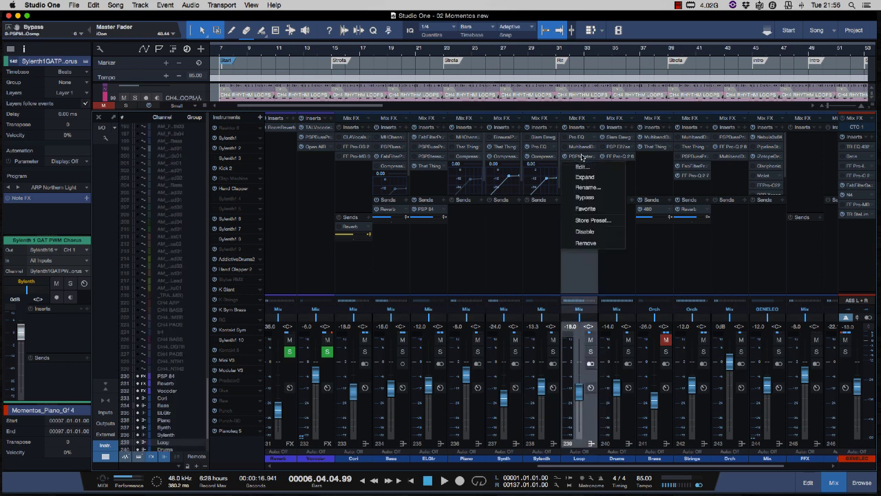
{"action": "left_click", "coordinate": [586, 199]}
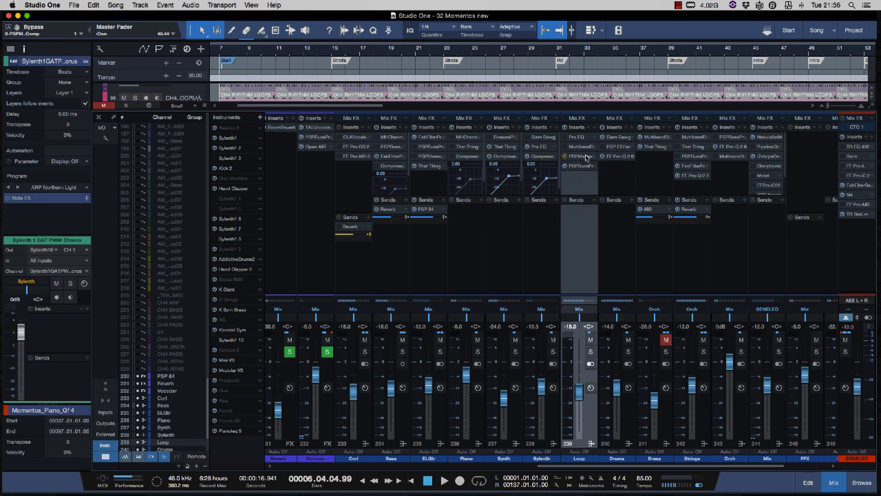
Select the ELGtr channel in the mixer and start playback of the song.
{"action": "scroll", "coordinate": [585, 158], "scroll_direction": "right", "scroll_amount": 3}
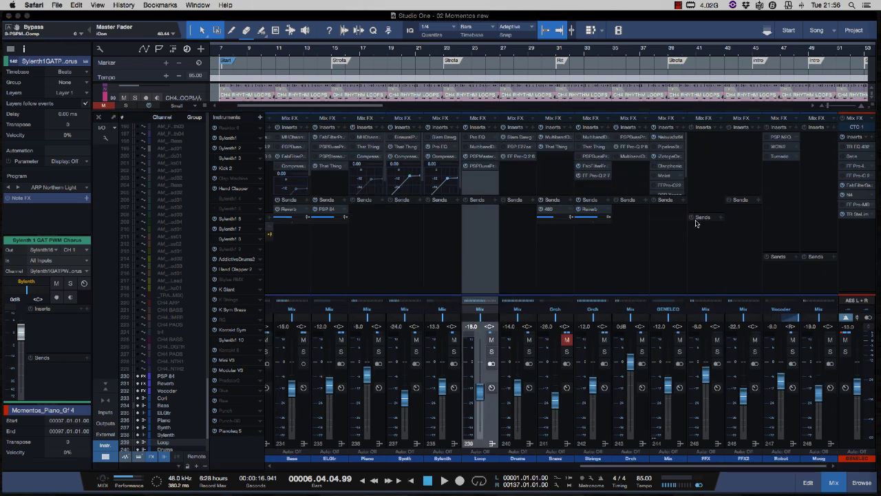
{"action": "scroll", "coordinate": [697, 223], "scroll_direction": "left", "scroll_amount": 6}
{"action": "scroll", "coordinate": [697, 223], "scroll_direction": "left", "scroll_amount": 2}
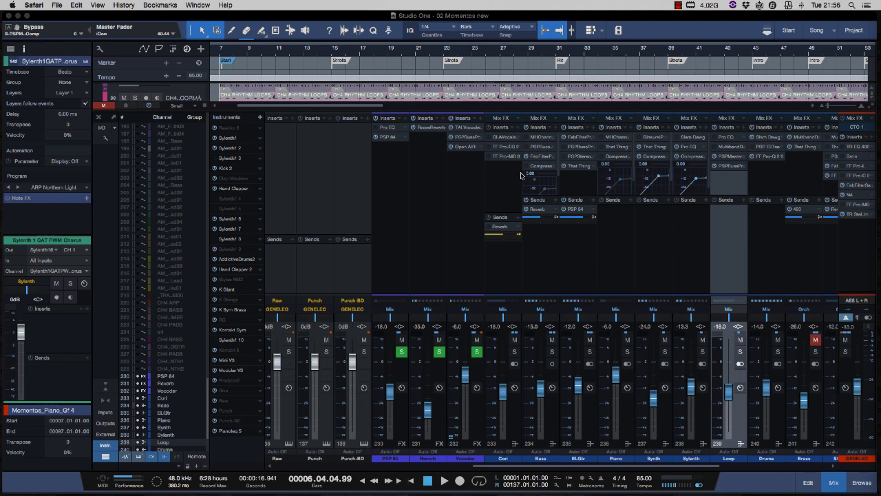
{"action": "scroll", "coordinate": [521, 175], "scroll_direction": "right", "scroll_amount": 1}
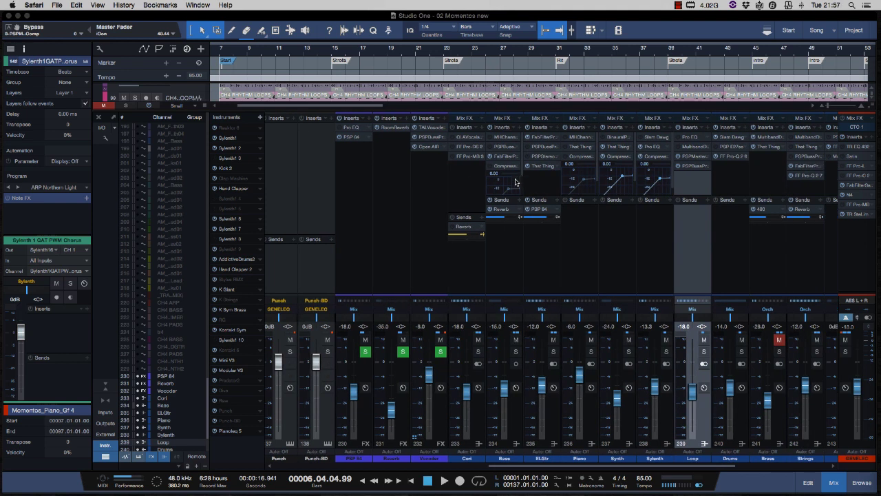
{"action": "left_click", "coordinate": [532, 241]}
{"action": "key", "text": "space"}
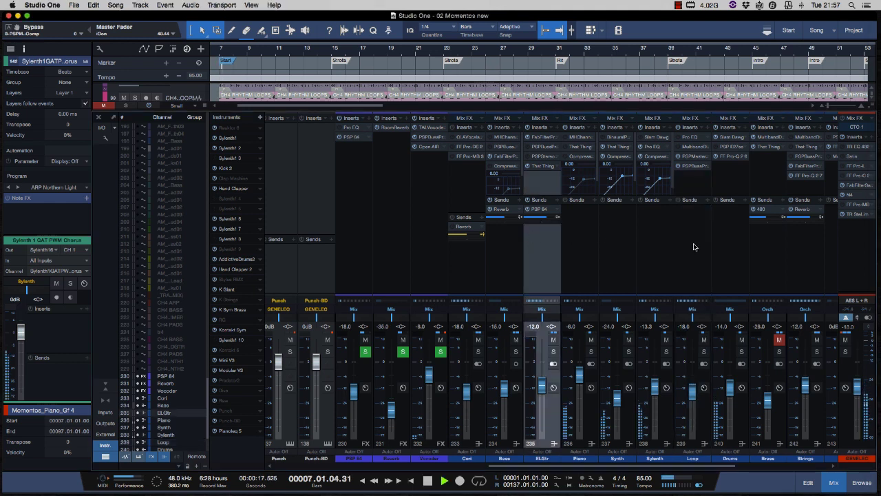
Select the Mix bus channel and enlarge the inserts area so more of its plug-ins fit.
{"action": "scroll", "coordinate": [694, 249], "scroll_direction": "right", "scroll_amount": 2}
{"action": "scroll", "coordinate": [695, 249], "scroll_direction": "right", "scroll_amount": 3}
{"action": "left_click", "coordinate": [669, 179]}
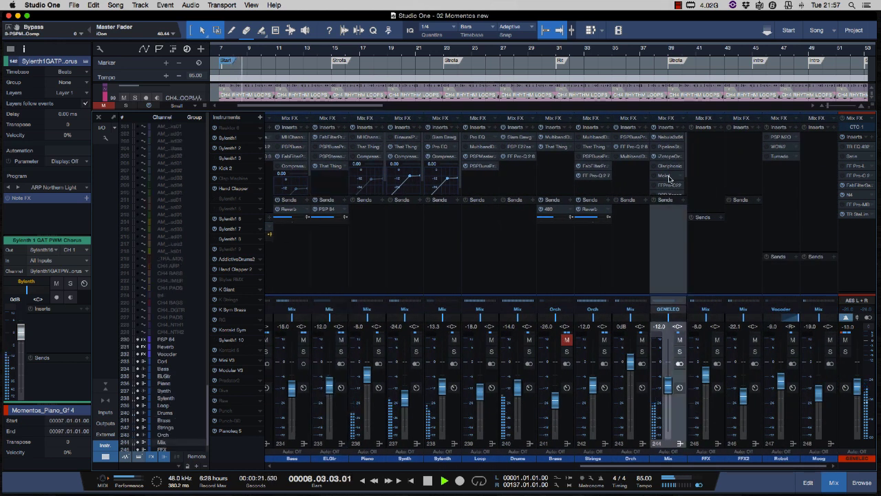
{"action": "left_click_drag", "start_coordinate": [669, 199], "coordinate": [672, 259]}
Search the plug-ins for "fat", add Fat Channel to the Mix channel's inserts and reposition its window.
{"action": "left_click", "coordinate": [686, 130]}
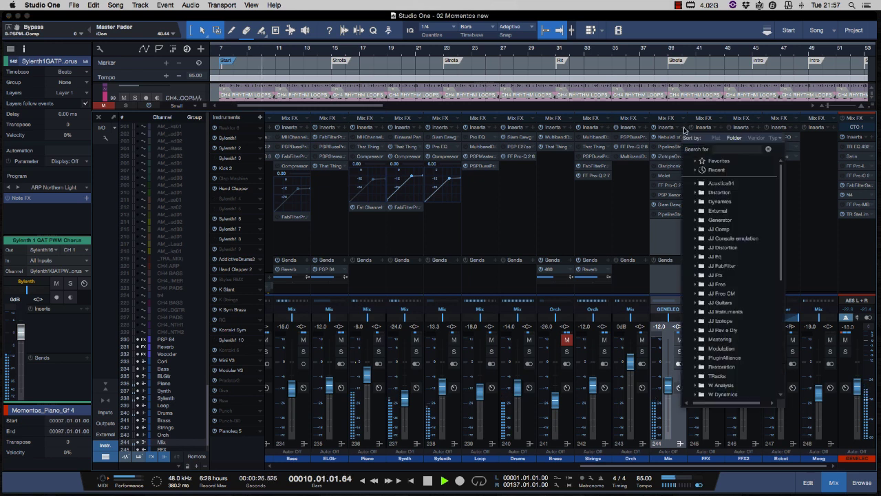
{"action": "left_click", "coordinate": [732, 149]}
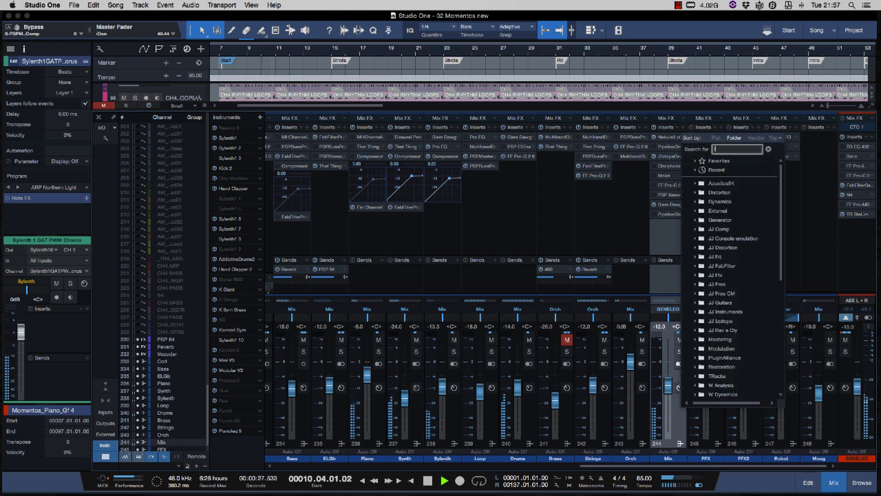
{"action": "type", "text": "fat"}
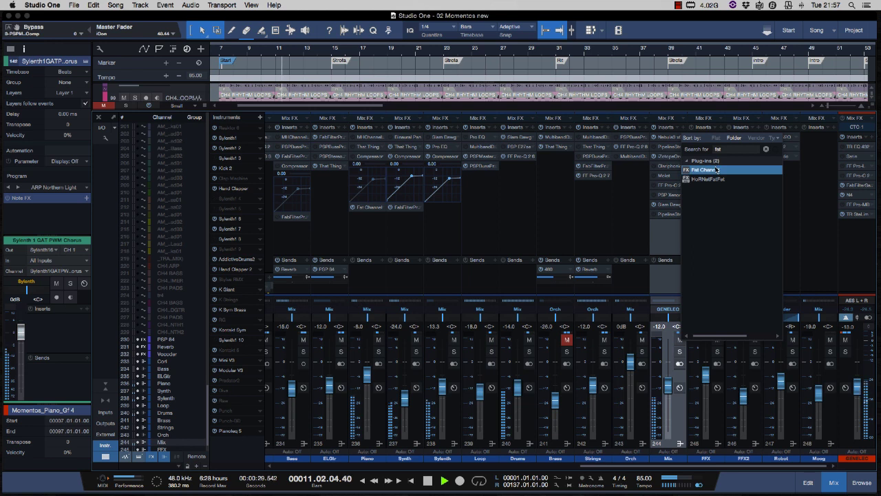
{"action": "left_click", "coordinate": [717, 169]}
{"action": "left_click_drag", "start_coordinate": [678, 117], "coordinate": [517, 117]}
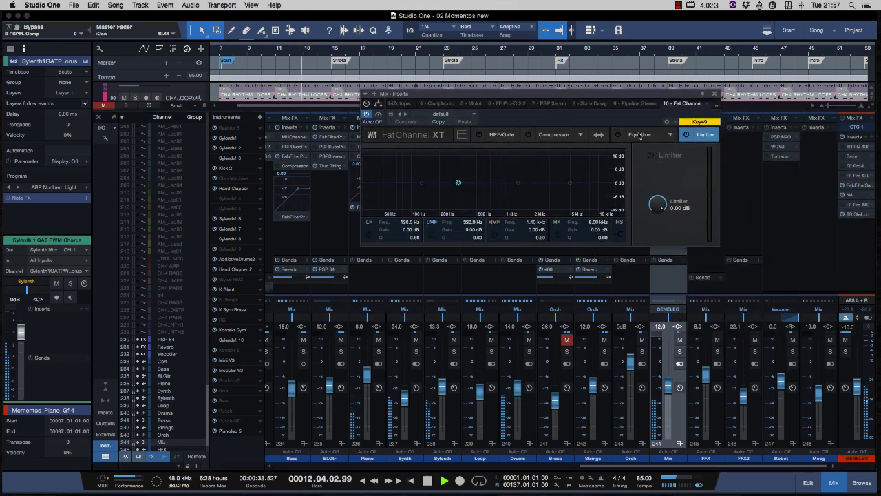
Expand Fat Channel to the full view and switch its gate, compressor, equalizer and limiter on and off one after another.
{"action": "left_click", "coordinate": [462, 135]}
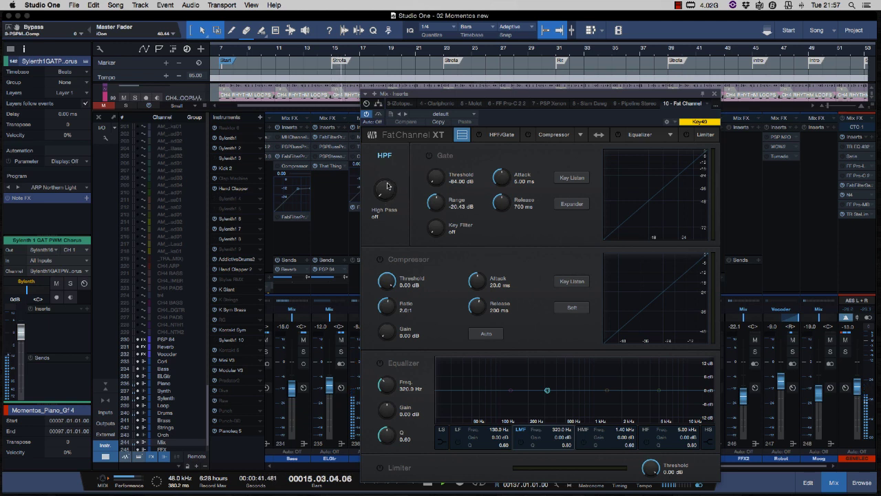
{"action": "left_click", "coordinate": [429, 156]}
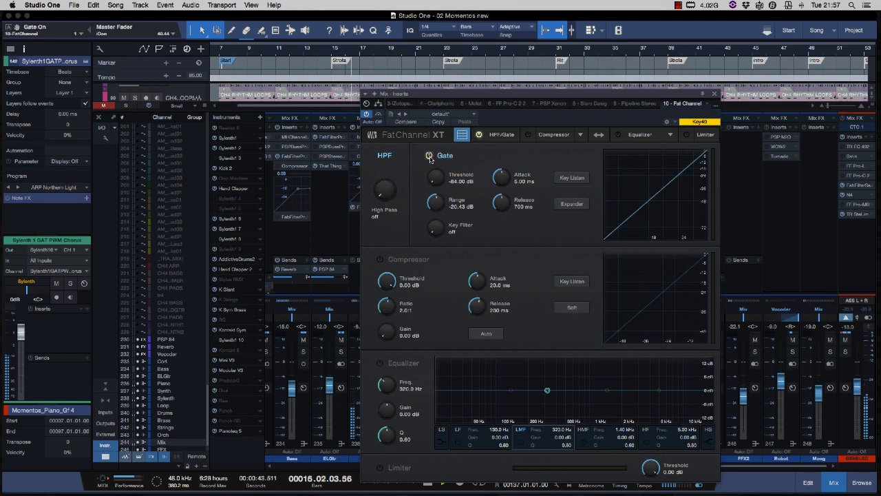
{"action": "left_click", "coordinate": [429, 156]}
{"action": "left_click", "coordinate": [380, 259]}
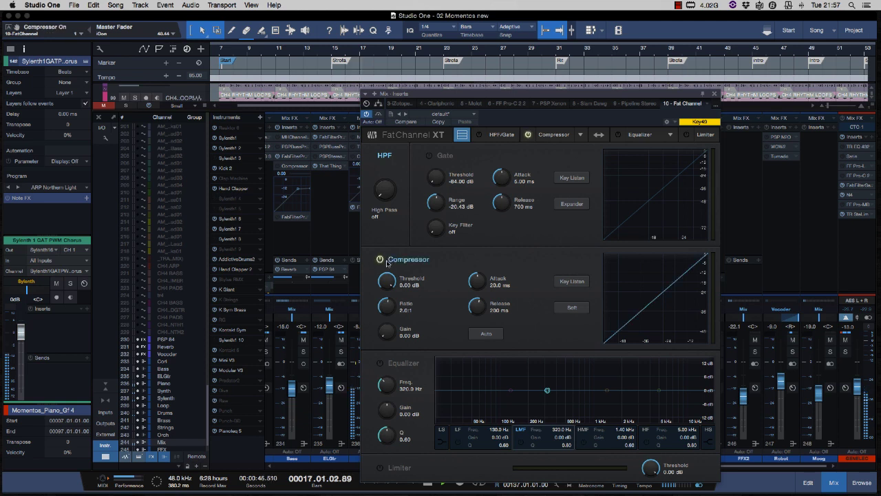
{"action": "left_click", "coordinate": [381, 260]}
{"action": "left_click", "coordinate": [380, 363]}
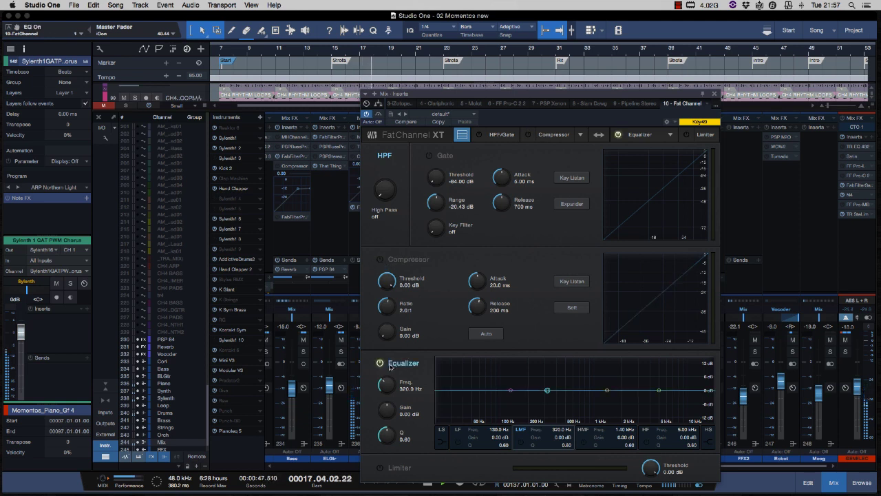
{"action": "left_click", "coordinate": [389, 365]}
{"action": "left_click", "coordinate": [381, 468]}
{"action": "left_click", "coordinate": [381, 469]}
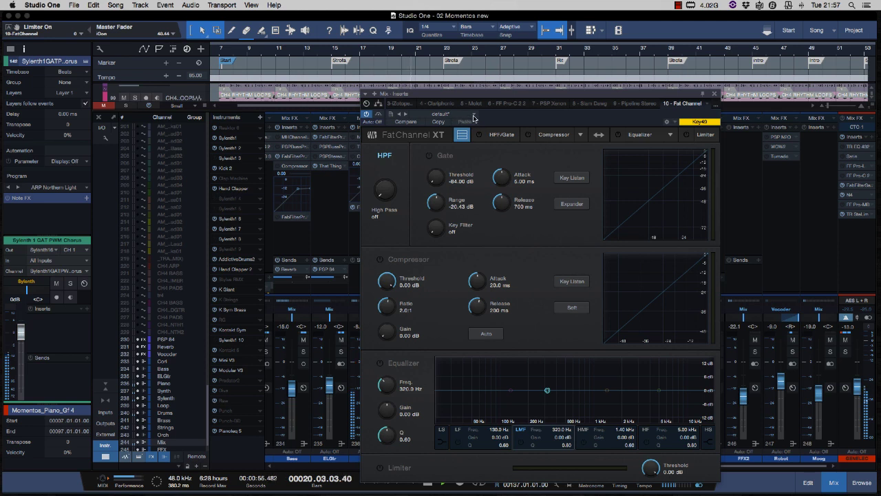
{"action": "left_click", "coordinate": [474, 114]}
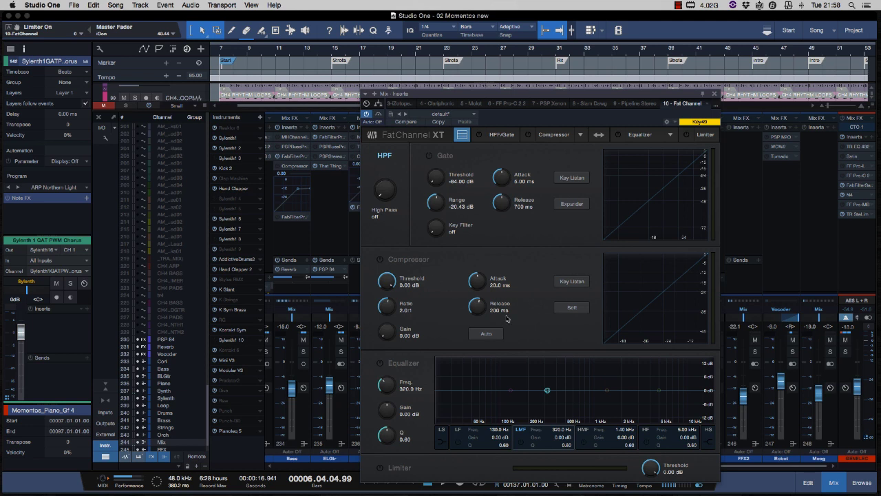
Return Fat Channel to the compact view and examine its HPF/Gate, Compressor, Equalizer and Limiter sections.
{"action": "left_click", "coordinate": [462, 135]}
{"action": "left_click", "coordinate": [500, 135]}
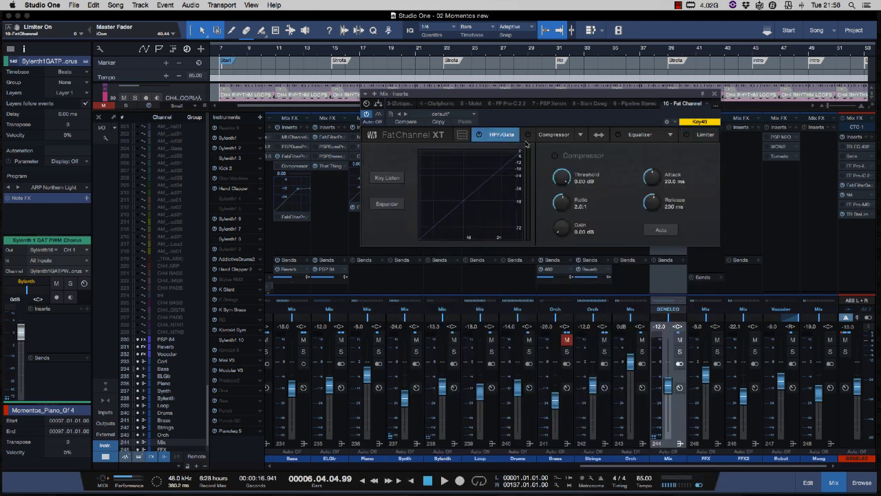
{"action": "left_click", "coordinate": [575, 138]}
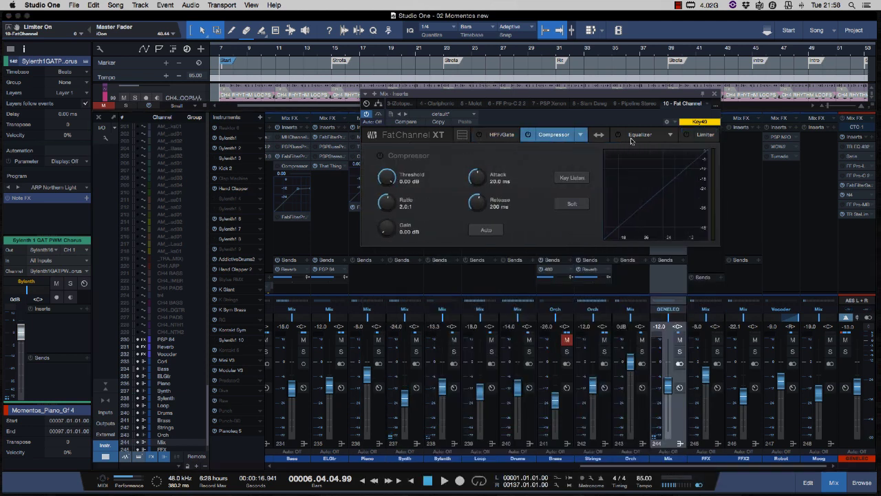
{"action": "left_click", "coordinate": [644, 137]}
{"action": "left_click", "coordinate": [698, 136]}
{"action": "left_click", "coordinate": [688, 136]}
{"action": "left_click", "coordinate": [687, 135]}
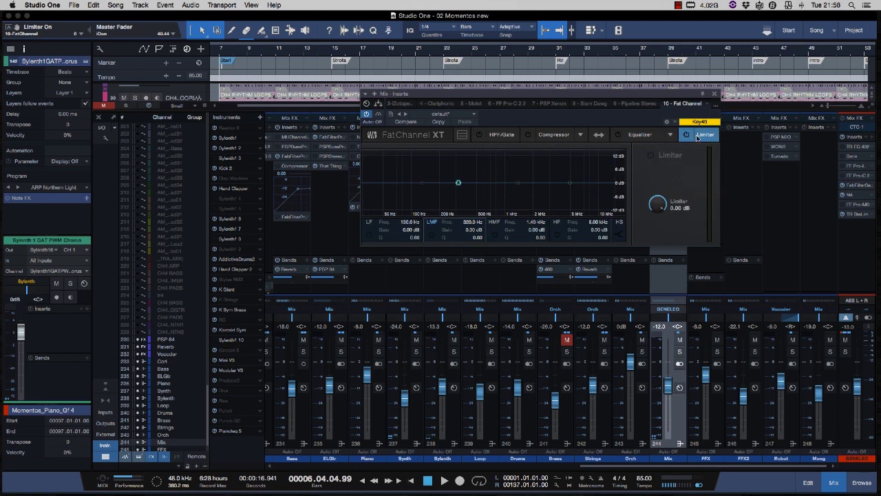
{"action": "left_click", "coordinate": [646, 135]}
{"action": "left_click", "coordinate": [618, 135]}
Raise the Fat Channel gate threshold to about -75 dB and try the gate and its Key Listen option on and off.
{"action": "left_click", "coordinate": [503, 135]}
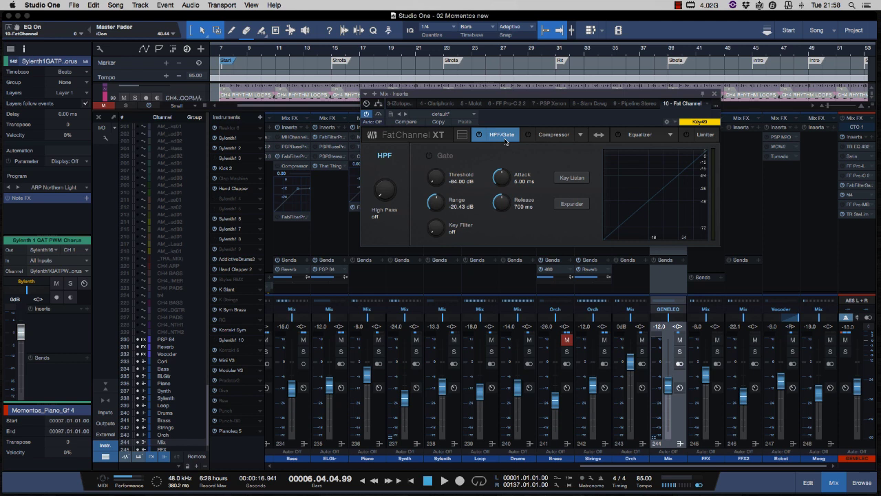
{"action": "left_click_drag", "start_coordinate": [435, 181], "coordinate": [433, 166]}
{"action": "left_click", "coordinate": [429, 155]}
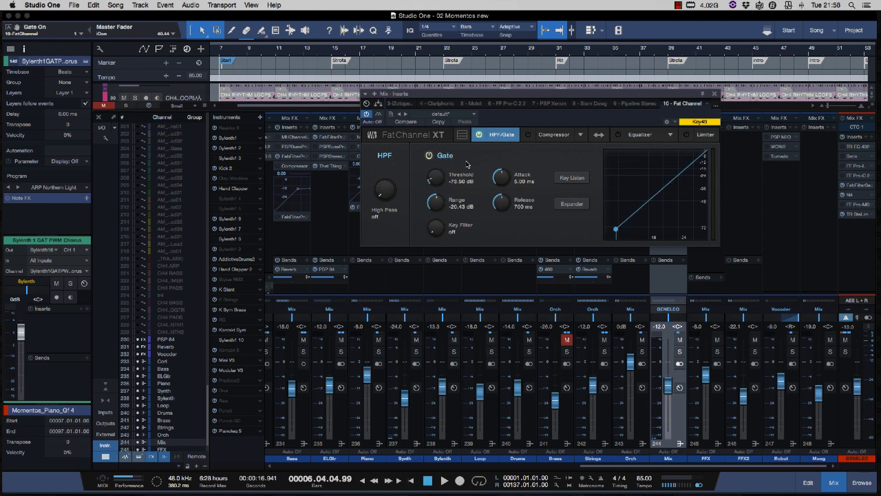
{"action": "left_click", "coordinate": [571, 177]}
{"action": "left_click", "coordinate": [575, 180]}
{"action": "left_click", "coordinate": [575, 180]}
{"action": "left_click", "coordinate": [576, 180]}
{"action": "left_click", "coordinate": [429, 155]}
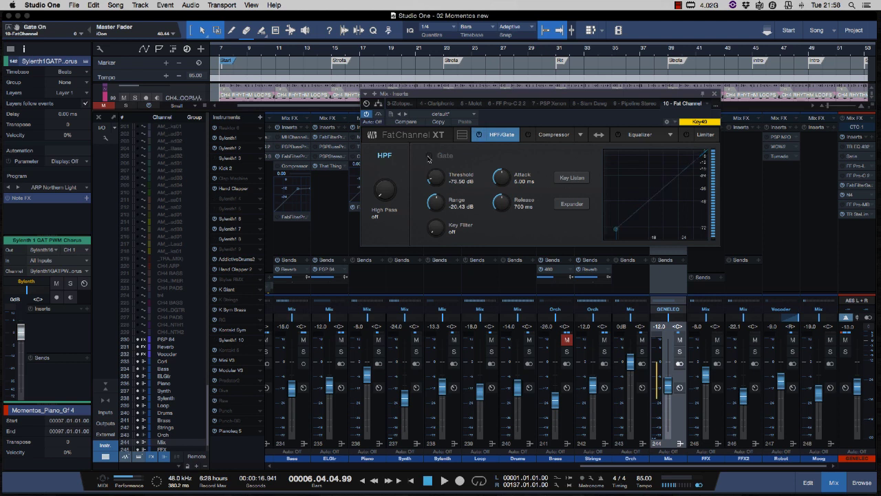
Switch Key Listen on and off in the Fat Channel compressor section.
{"action": "left_click", "coordinate": [554, 135]}
{"action": "left_click", "coordinate": [564, 180]}
{"action": "left_click", "coordinate": [565, 180]}
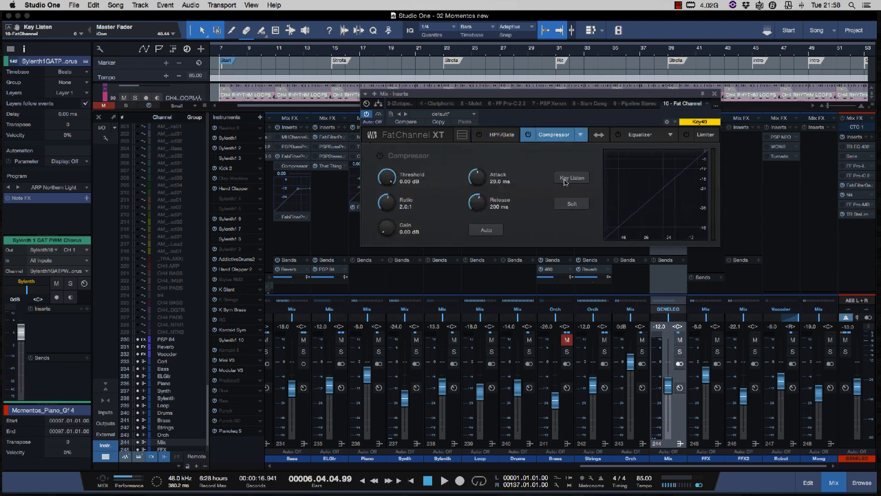
Turn on the equalizer, cut the LF band, boost LMF by about 1.9 dB and cut HMF by about 1.9 dB.
{"action": "left_click", "coordinate": [629, 137]}
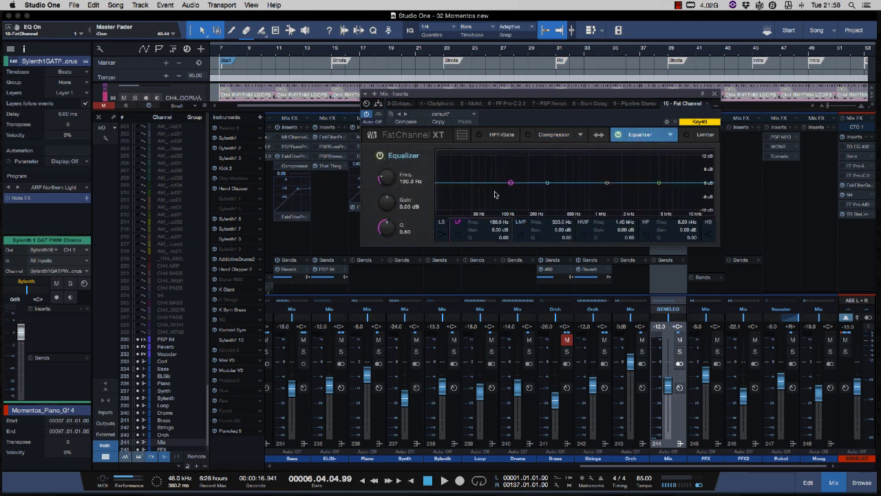
{"action": "left_click_drag", "start_coordinate": [511, 183], "coordinate": [484, 195]}
{"action": "left_click_drag", "start_coordinate": [547, 182], "coordinate": [550, 179]}
{"action": "left_click_drag", "start_coordinate": [607, 183], "coordinate": [608, 187]}
Set the LF band to about -6 dB near 65 Hz, toggle the low and high shelves and adjust the HF band point.
{"action": "left_click_drag", "start_coordinate": [480, 188], "coordinate": [482, 198]}
{"action": "left_click", "coordinate": [444, 237]}
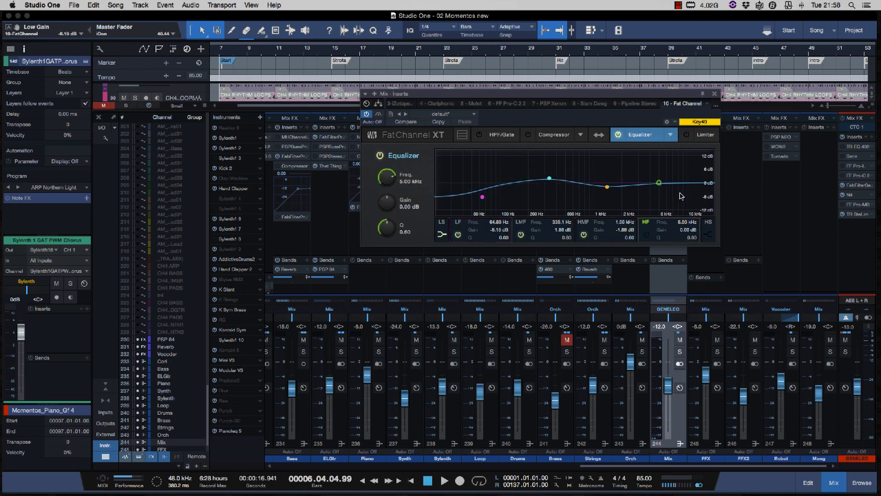
{"action": "left_click", "coordinate": [708, 236]}
{"action": "left_click_drag", "start_coordinate": [659, 182], "coordinate": [661, 183]}
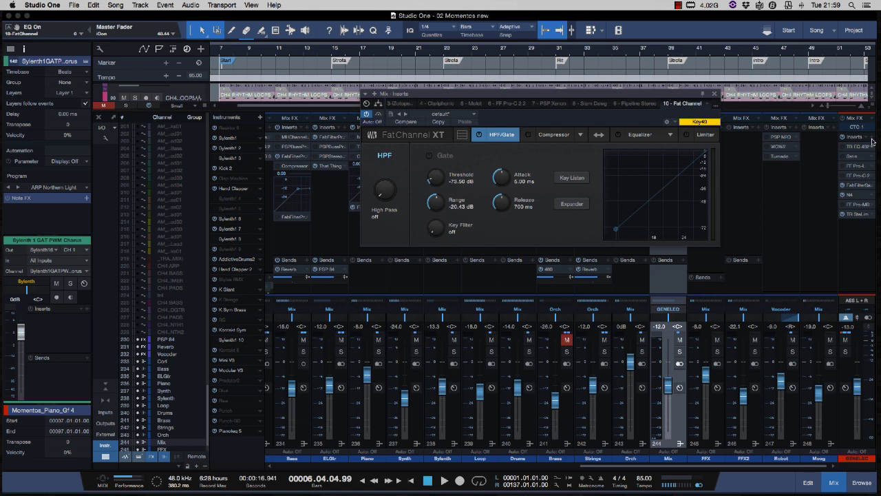
Search the plug-ins for "meter" and insert Spectrum Meter on the GENELEC main output.
{"action": "left_click", "coordinate": [872, 141]}
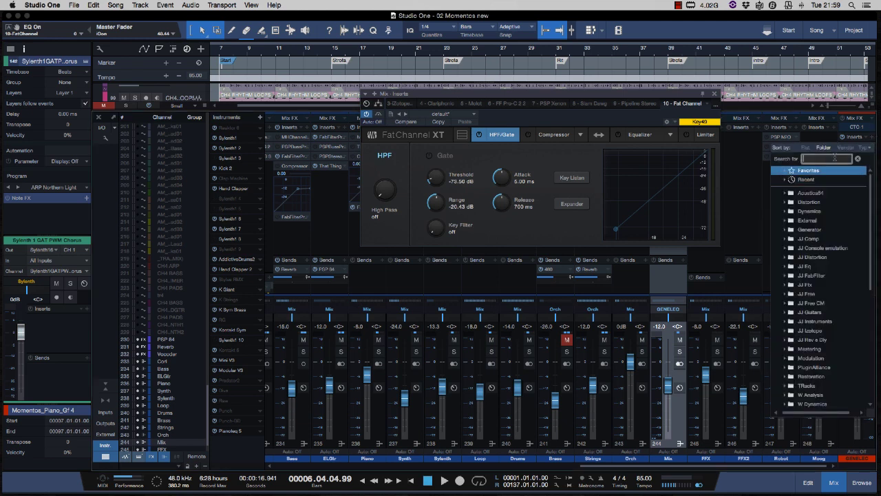
{"action": "type", "text": "meter"}
{"action": "double_click", "coordinate": [793, 197]}
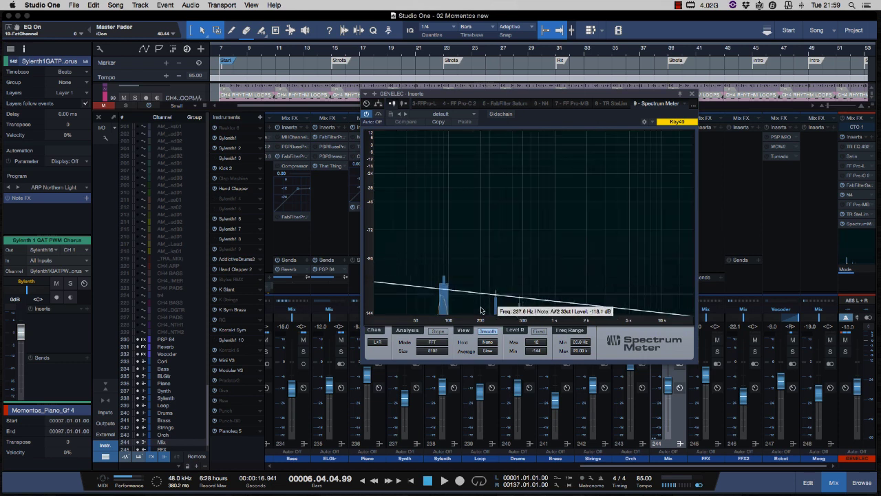
Set the Spectrum Meter analysis mode to 12th Octave, watch it during playback and close the plug-in window.
{"action": "left_click", "coordinate": [433, 343]}
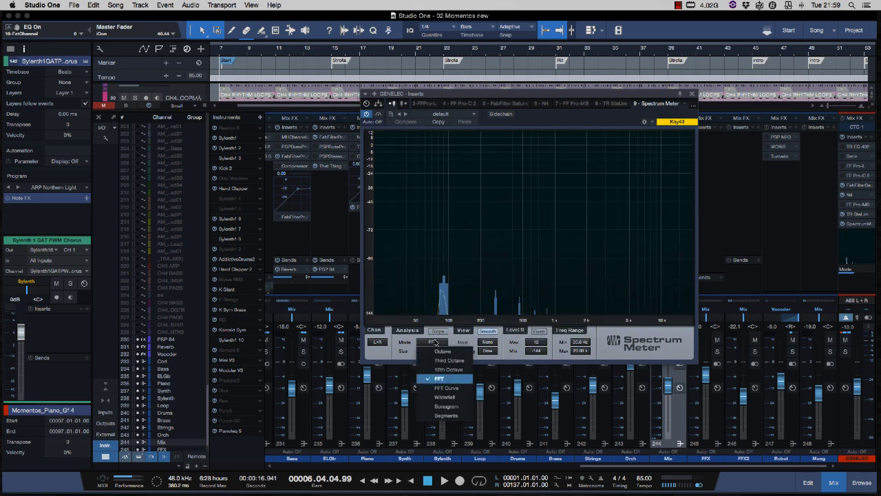
{"action": "left_click", "coordinate": [449, 369]}
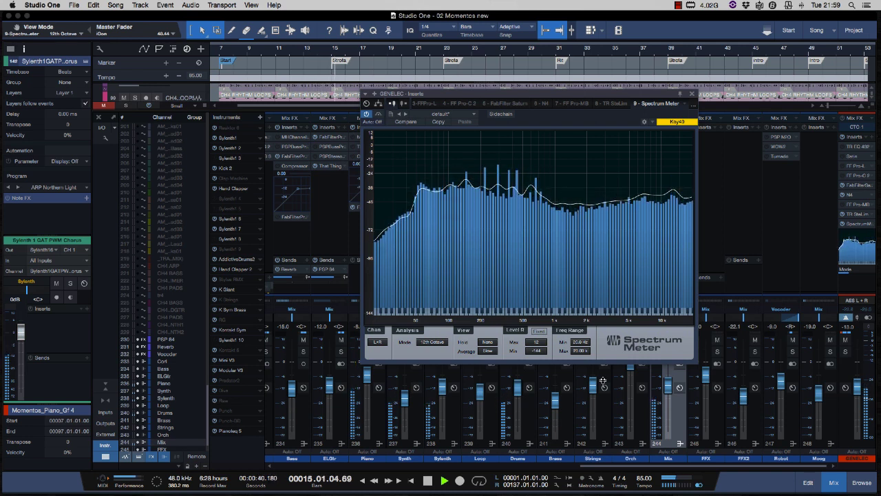
{"action": "key", "text": "space"}
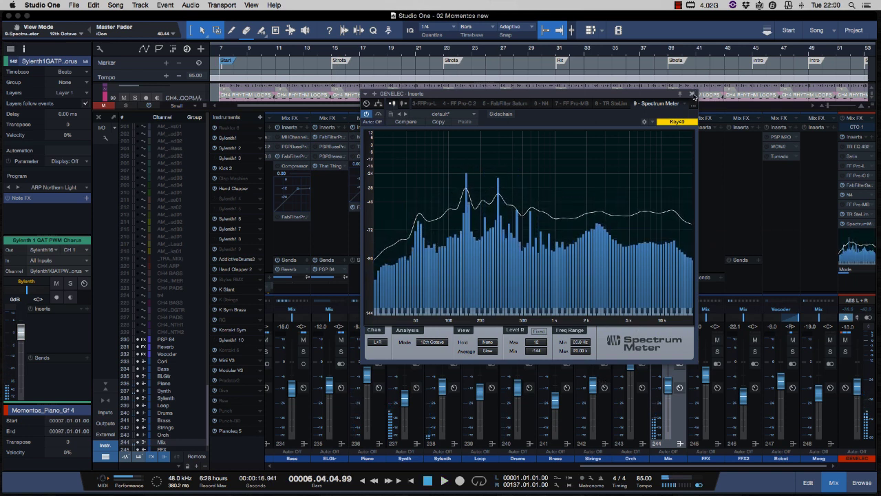
{"action": "left_click", "coordinate": [693, 94]}
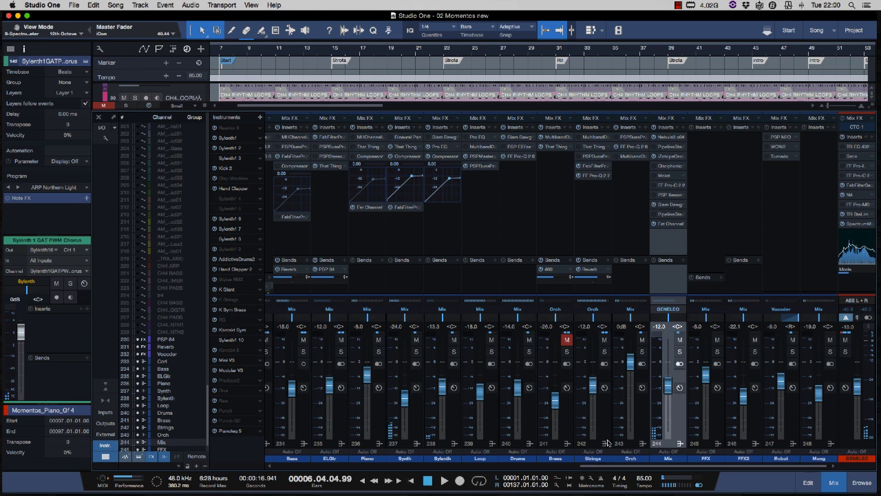
Hide the console, solo the CH4 KICK track and play the song.
{"action": "left_click", "coordinate": [834, 484]}
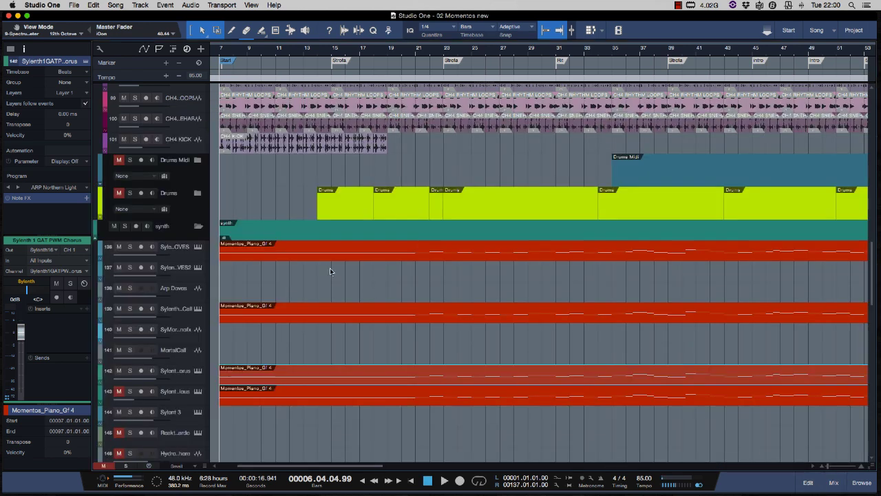
{"action": "scroll", "coordinate": [330, 268], "scroll_direction": "up", "scroll_amount": 3}
{"action": "left_click", "coordinate": [134, 187]}
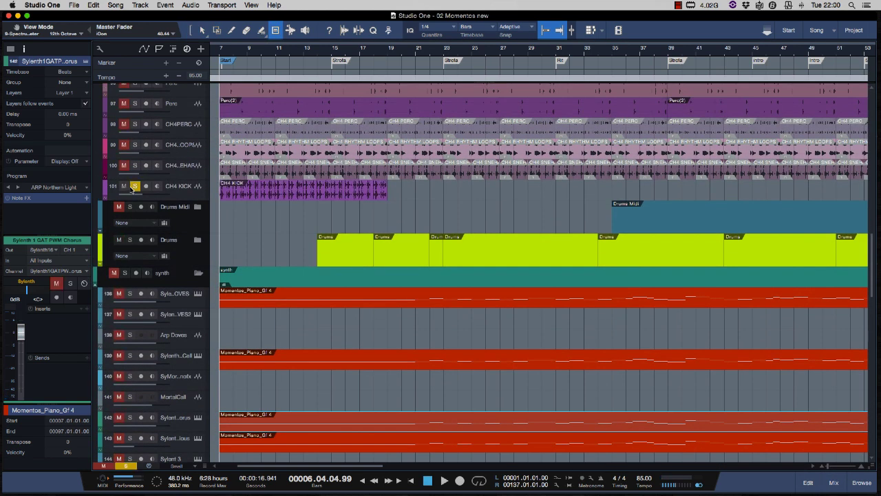
{"action": "key", "text": "space"}
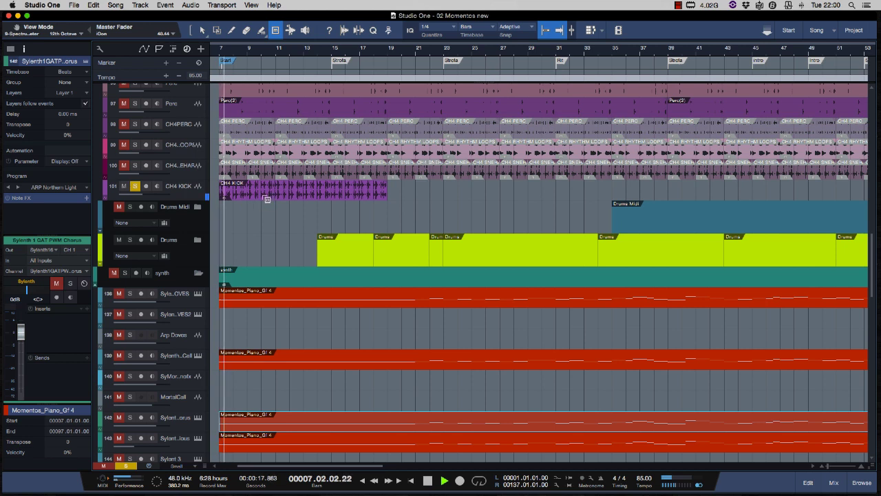
Stop playback, bounce the CH4 KICK event to a new track and reselect the original kick track.
{"action": "key", "text": "1"}
{"action": "left_click", "coordinate": [223, 196]}
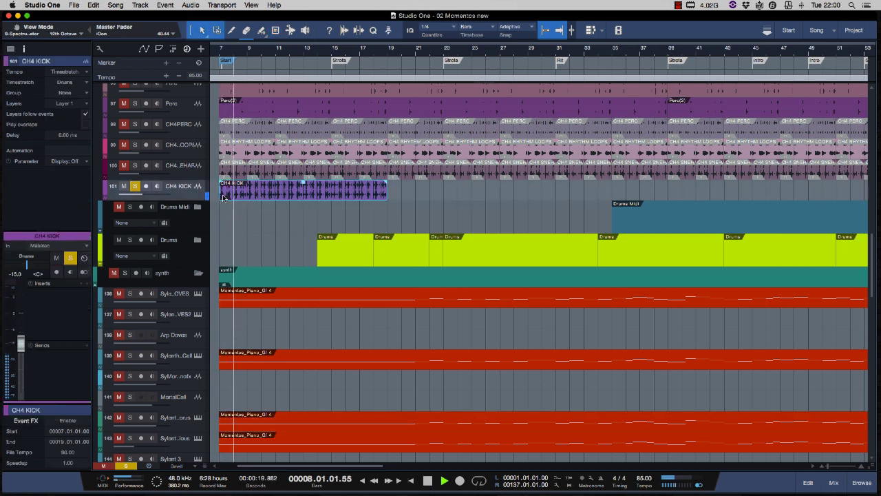
{"action": "key", "text": "space"}
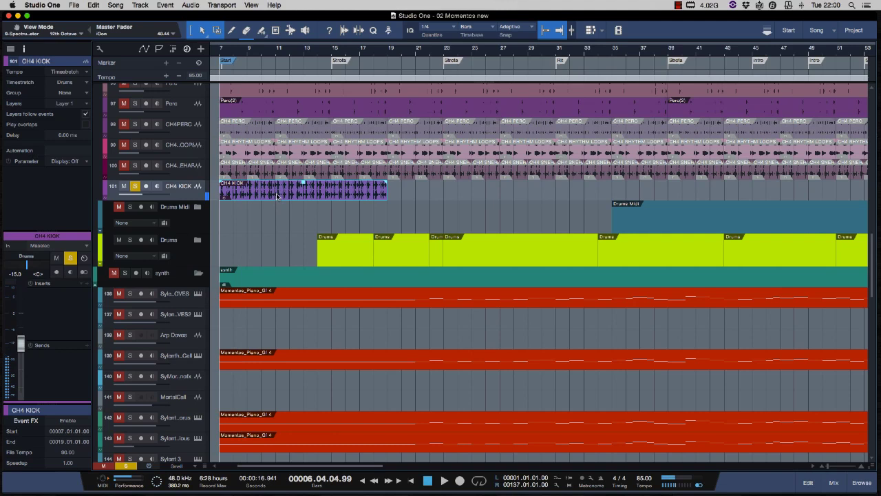
{"action": "right_click", "coordinate": [278, 196]}
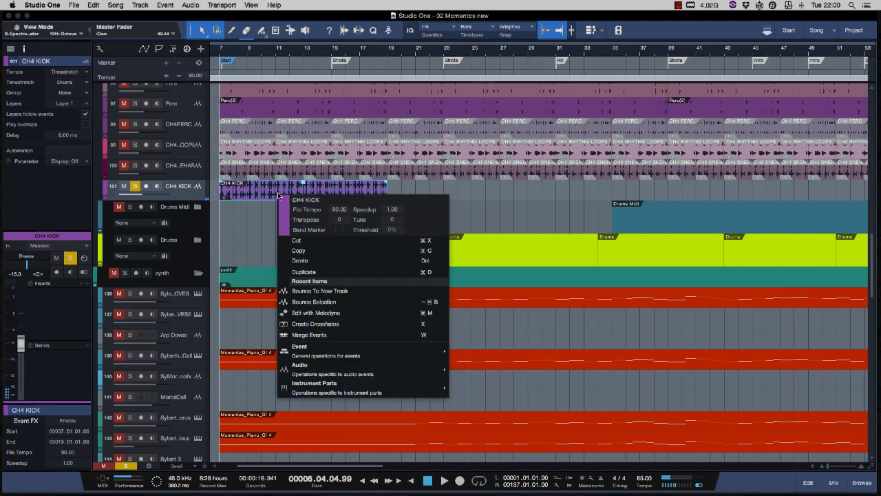
{"action": "left_click", "coordinate": [301, 292]}
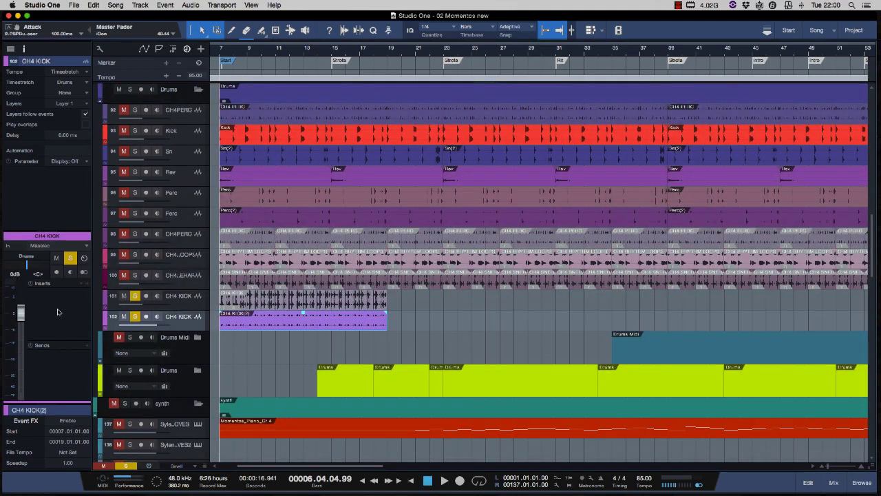
{"action": "key", "text": "Up"}
Examine the Export Mixdown range, format and output options, and leave without exporting.
{"action": "left_click", "coordinate": [139, 5]}
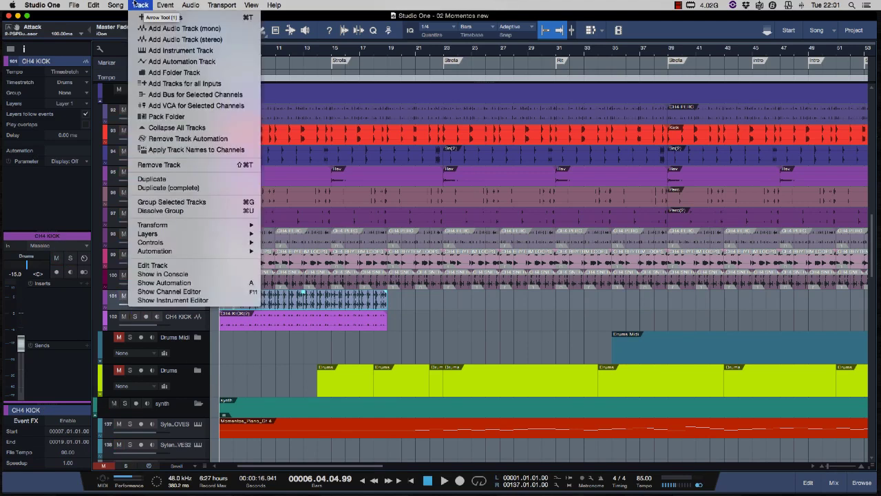
{"action": "mouse_move", "coordinate": [116, 5]}
{"action": "left_click", "coordinate": [127, 25]}
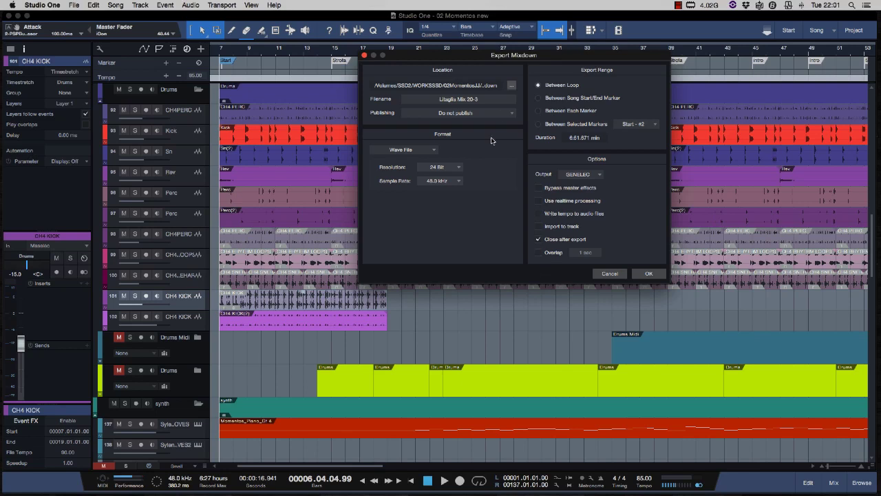
{"action": "left_click", "coordinate": [611, 274]}
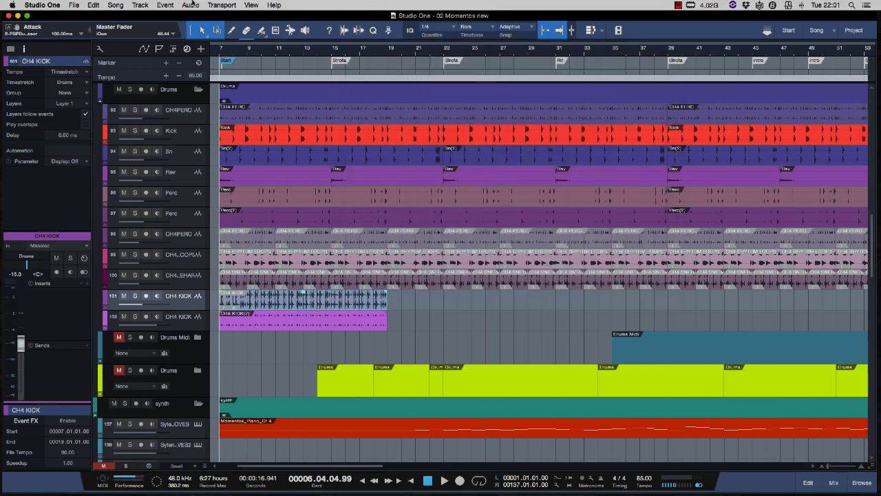
Examine the Export Stems sources, format and range options, and leave without exporting.
{"action": "left_click", "coordinate": [138, 4]}
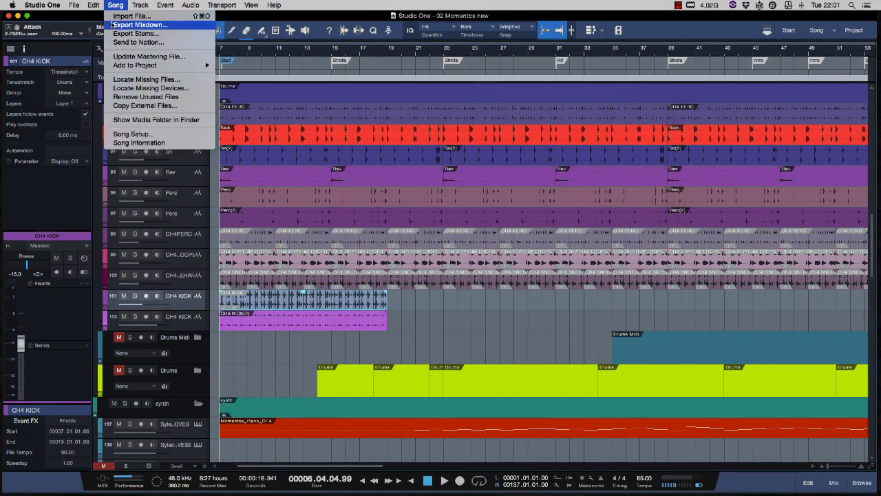
{"action": "left_click", "coordinate": [114, 33]}
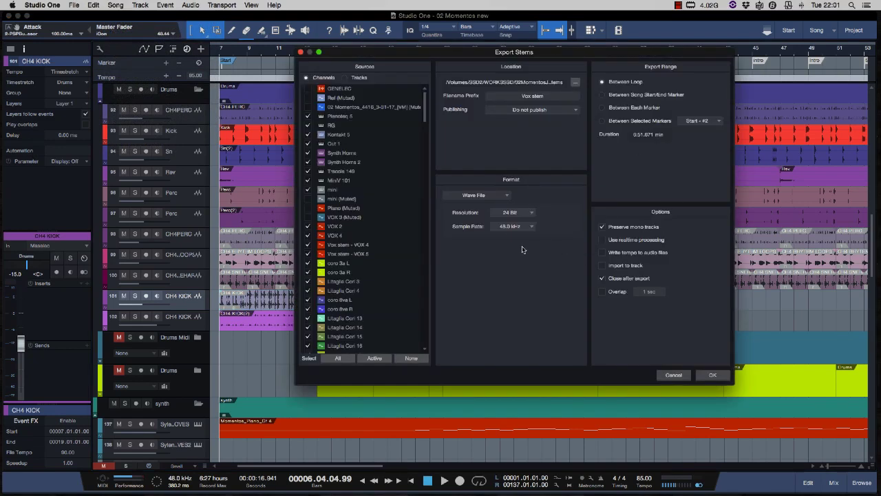
{"action": "left_click", "coordinate": [673, 374]}
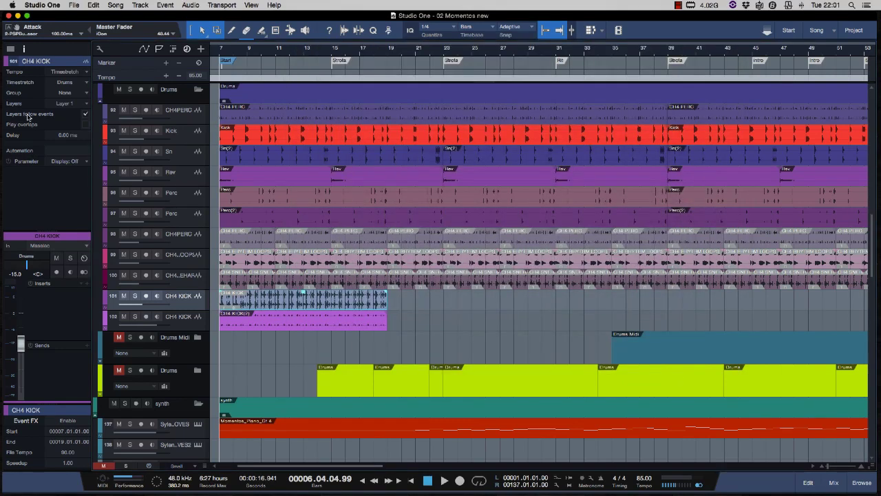
Look through the available timestretch modes of the CH4 KICK track without changing the mode.
{"action": "left_click", "coordinate": [71, 83]}
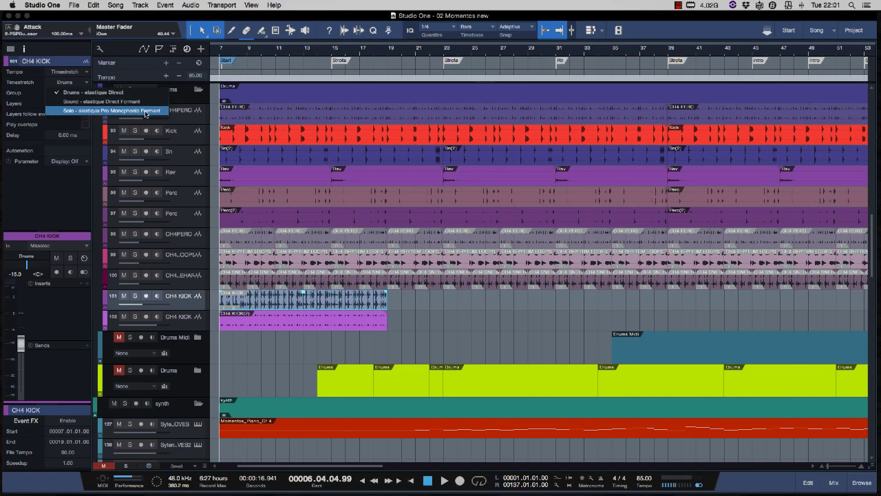
{"action": "left_click", "coordinate": [39, 107]}
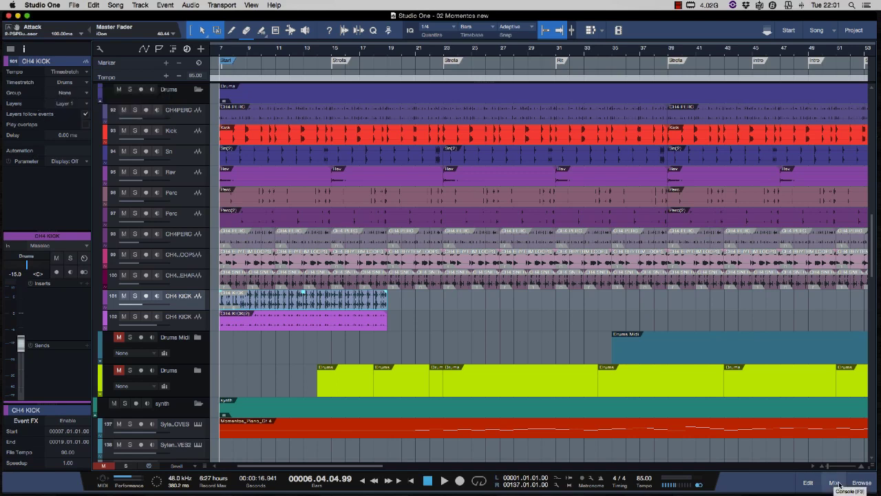
Show the console, expand the Kontakt instrument's outputs and turn Out 3-4 on and off again.
{"action": "left_click", "coordinate": [836, 484]}
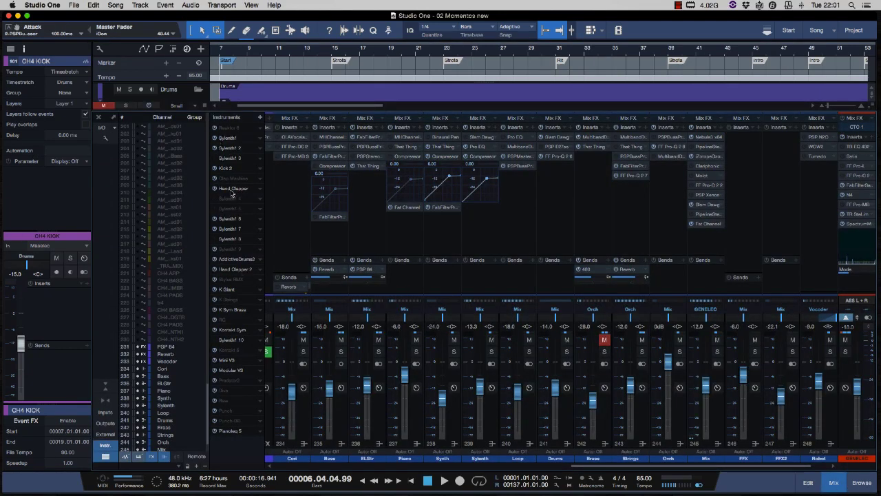
{"action": "left_click", "coordinate": [232, 331]}
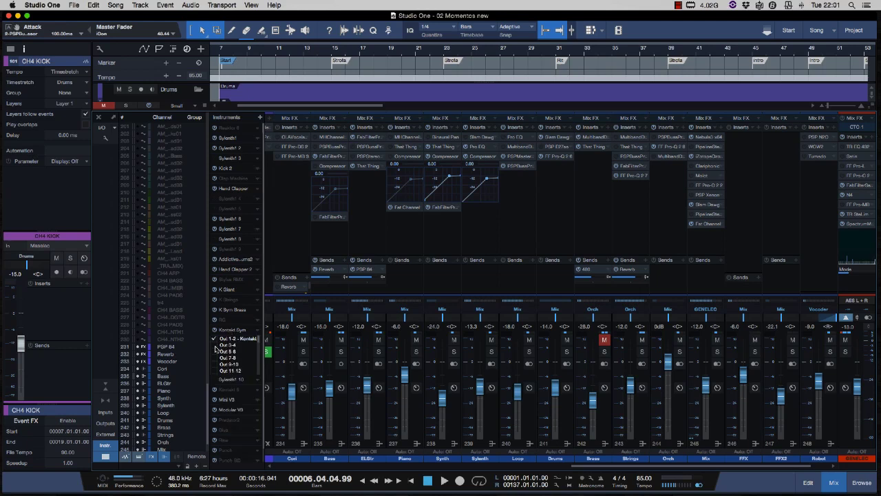
{"action": "left_click", "coordinate": [216, 346]}
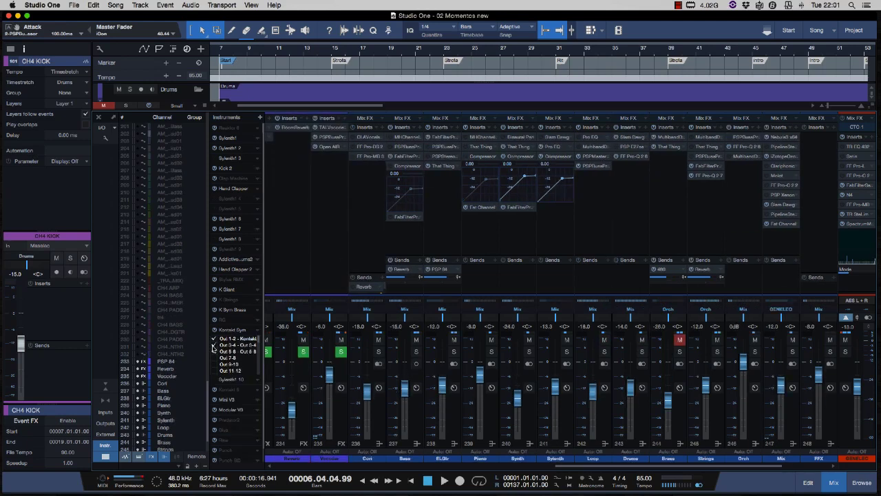
{"action": "left_click", "coordinate": [215, 345]}
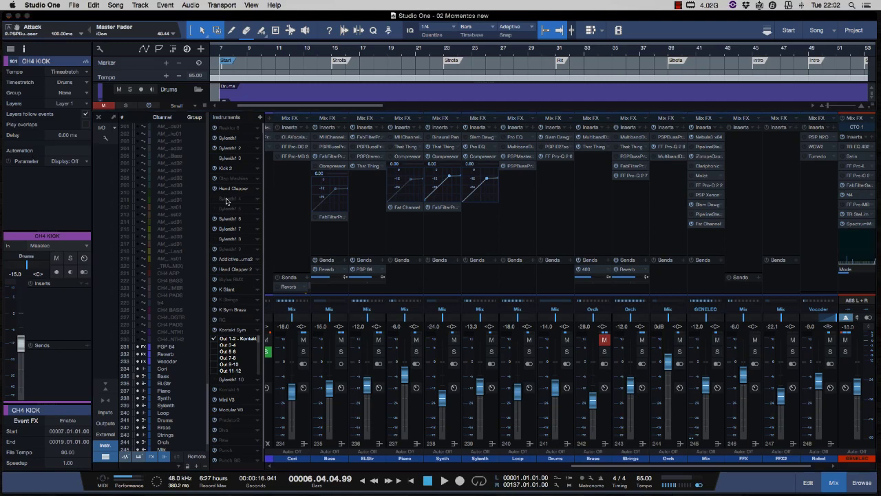
View and close the Sylenth1 4 instrument window, and reduce the console's height to show more of the arrangement.
{"action": "left_click_drag", "start_coordinate": [880, 49], "coordinate": [603, 60]}
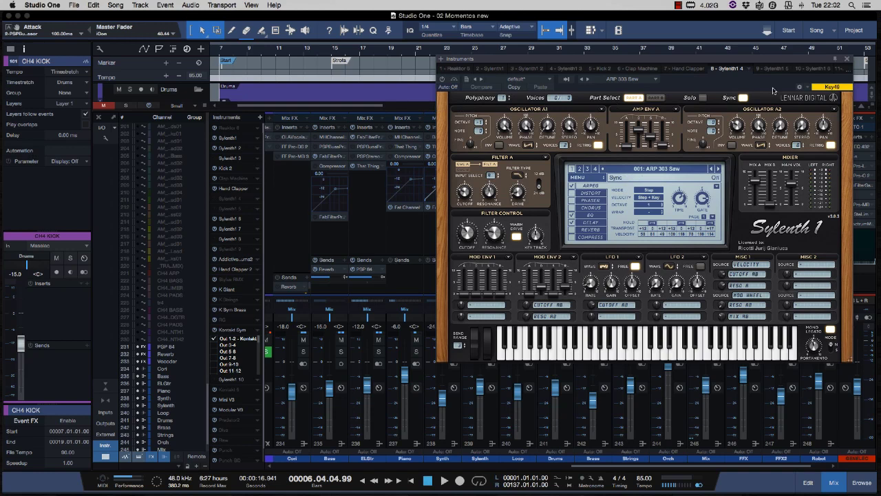
{"action": "left_click", "coordinate": [847, 59]}
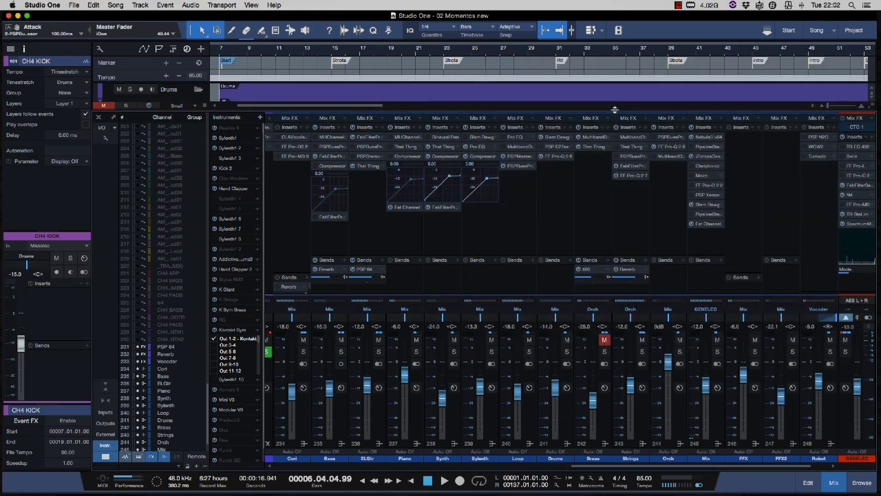
{"action": "left_click_drag", "start_coordinate": [615, 109], "coordinate": [622, 131]}
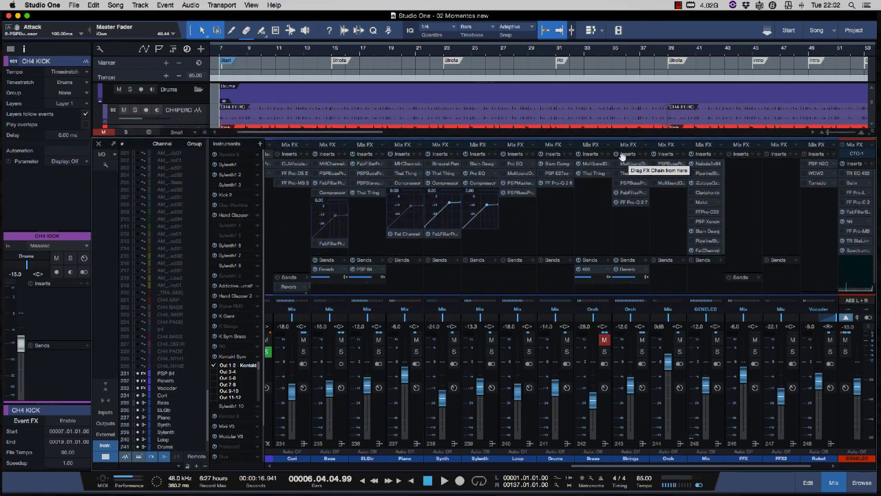